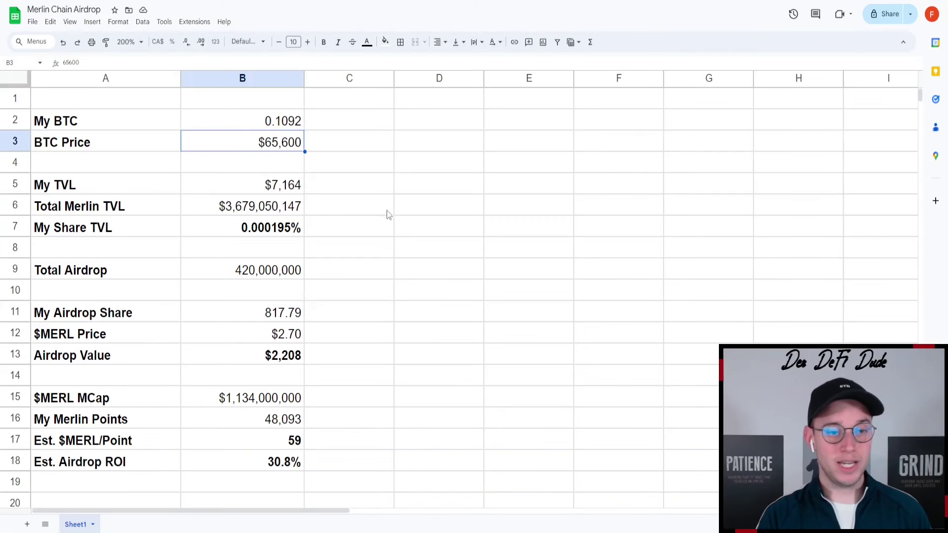
Compare My BTC in B2 with Merlin's Seal's 0.1092 BTC staked and 48,093 Merlin Points
left_click(337, 170)
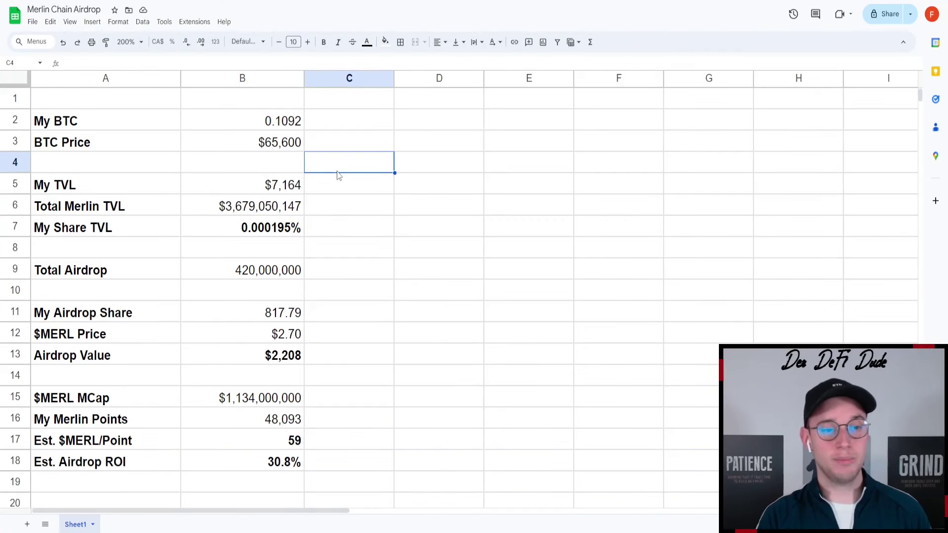
left_click(261, 123)
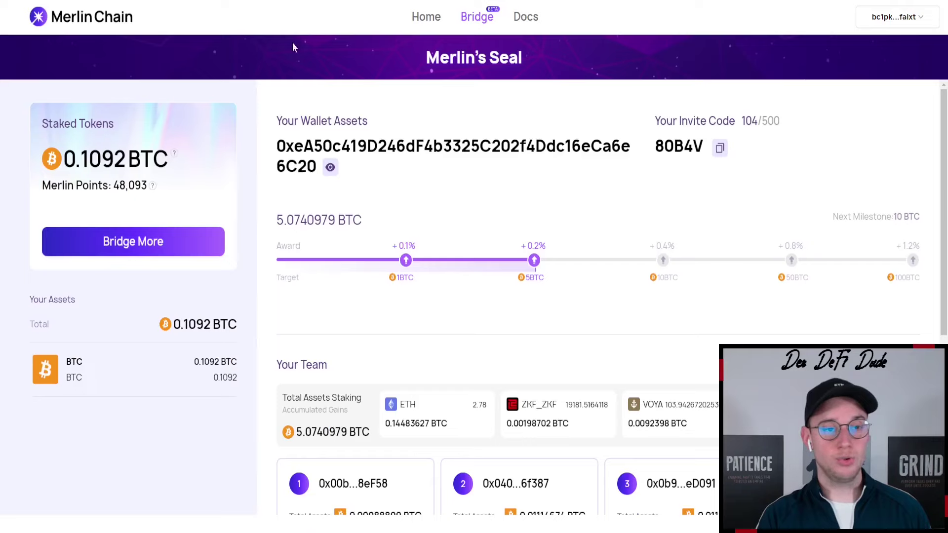
left_click_drag(72, 153, 166, 155)
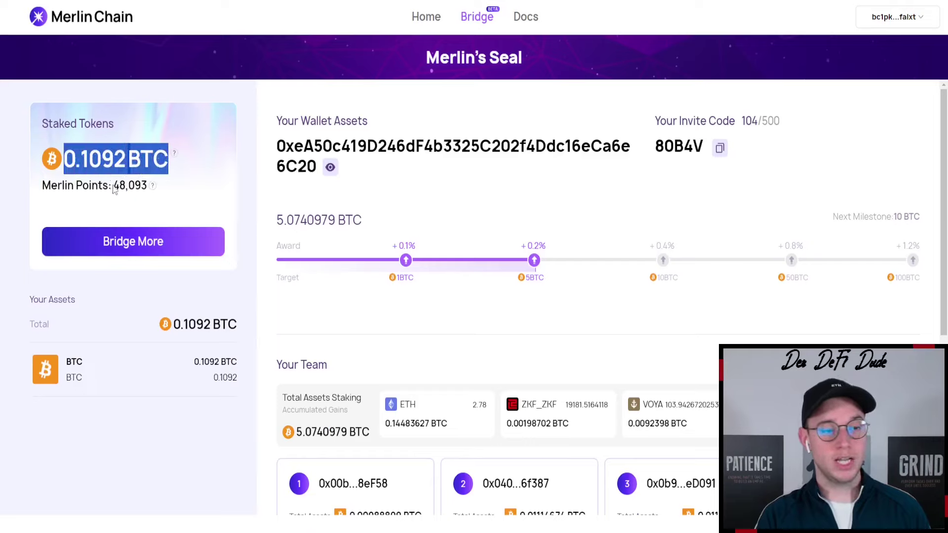
left_click_drag(113, 186, 147, 187)
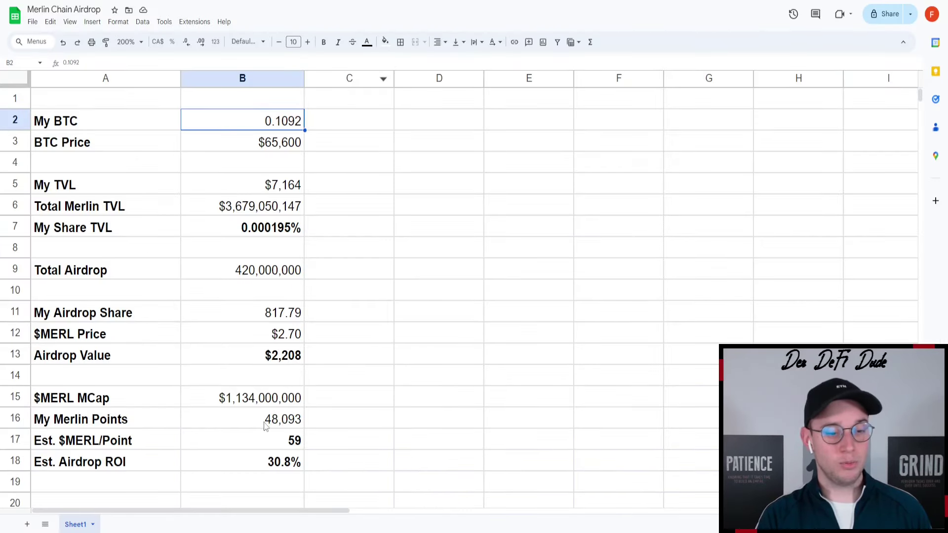
Review B16 Merlin Points, B3 BTC Price, B5 My TVL and B7 My Share TVL, ending on B9
left_click(246, 421)
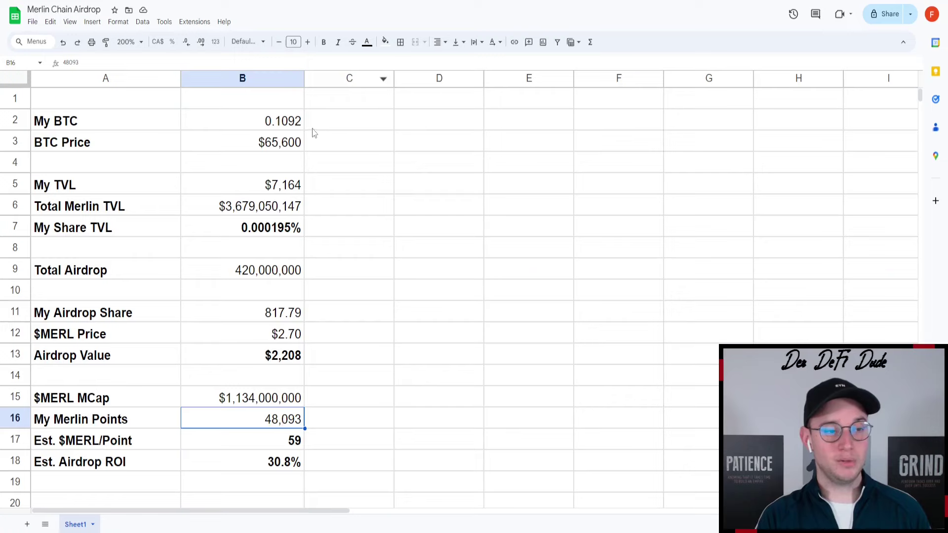
left_click(259, 149)
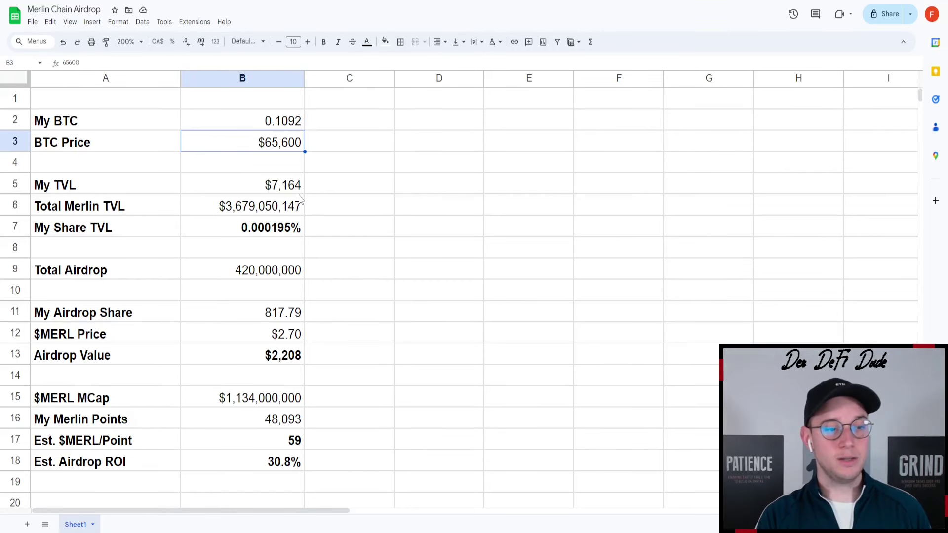
left_click(263, 184)
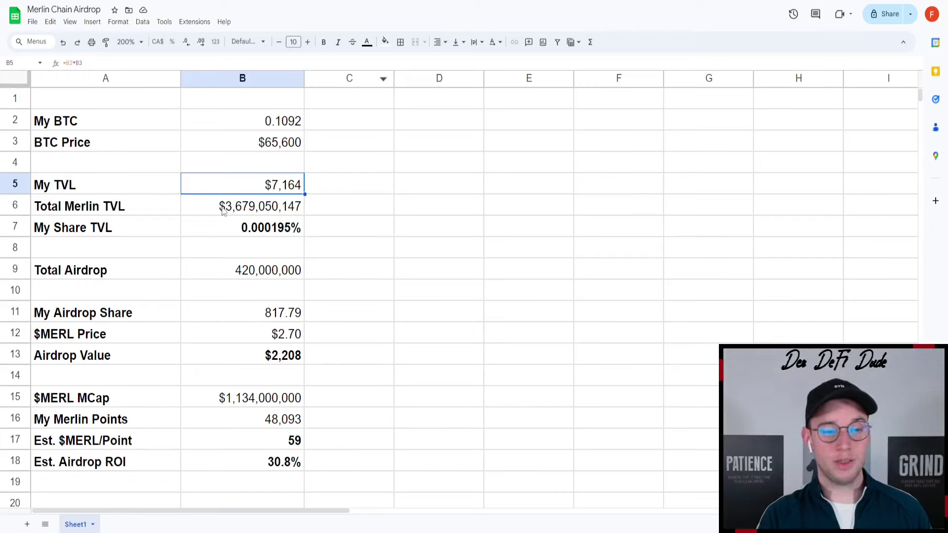
left_click(252, 237)
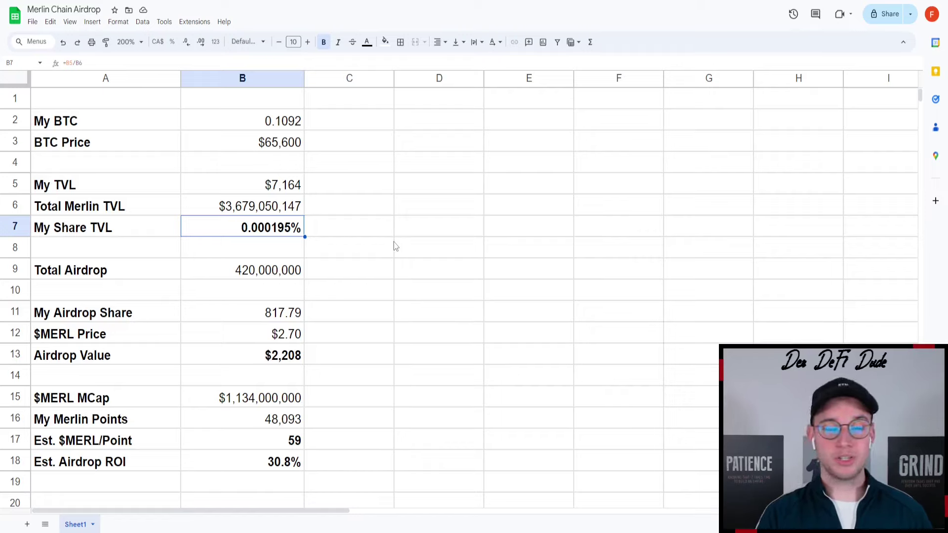
key("Down")
key("Down")
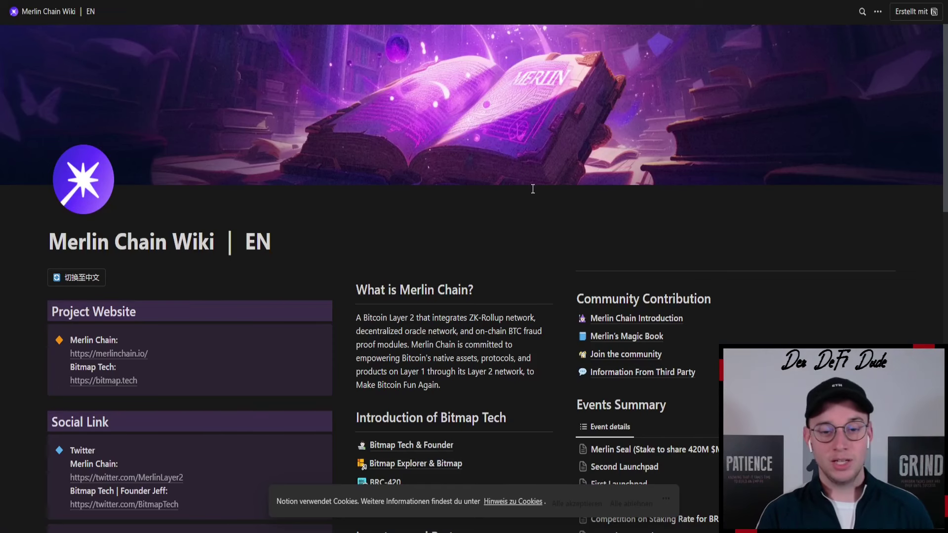
Scroll the wiki to the Events Summary's Merlin Seal 420M $MERL event and back to the top
scroll(597, 242, "down", 3)
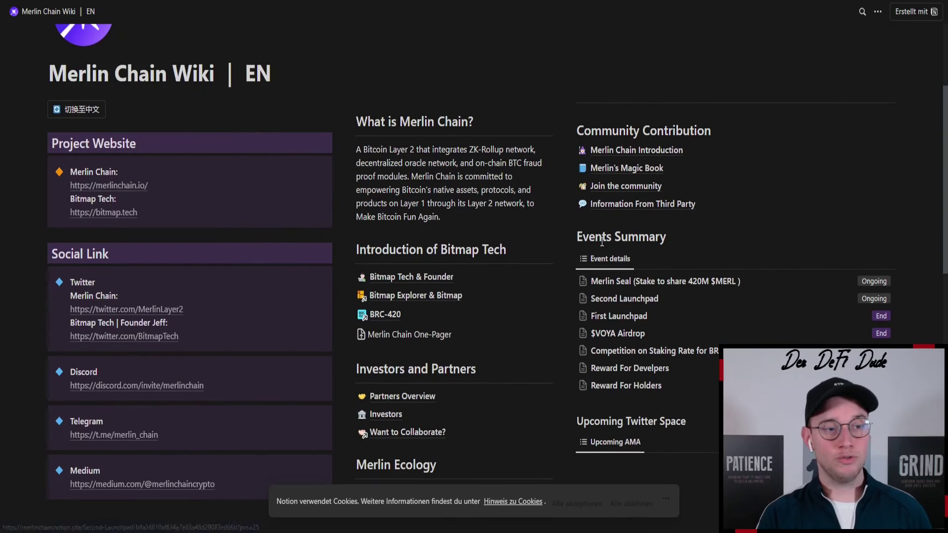
scroll(602, 241, "down", 1)
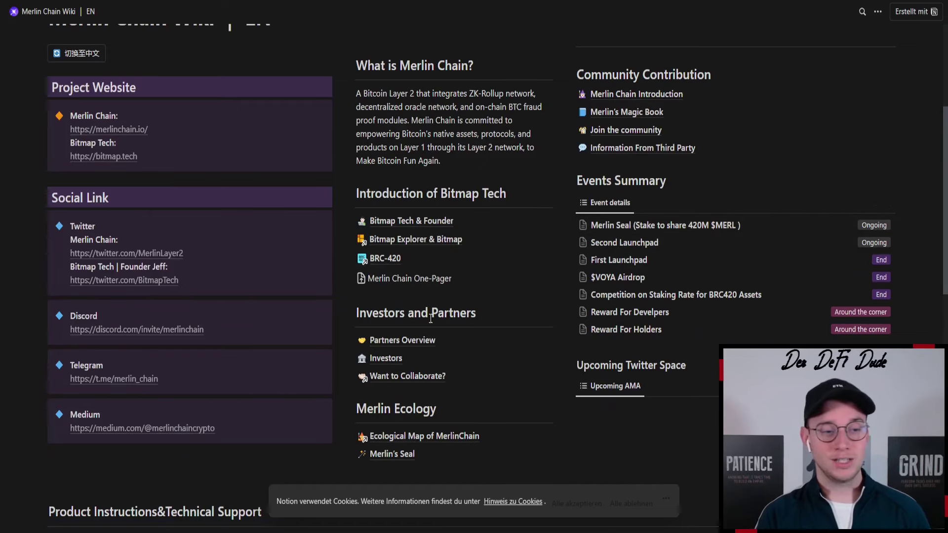
scroll(442, 321, "up", 4)
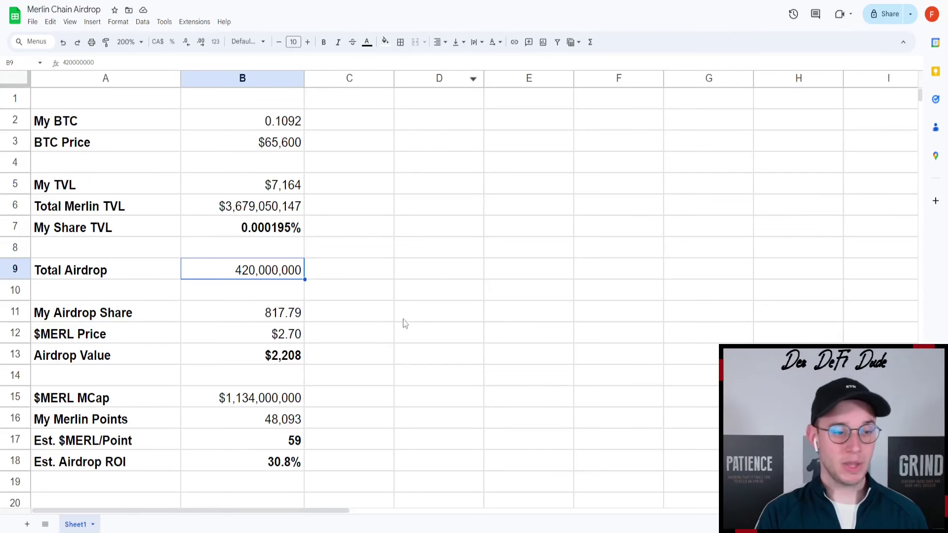
Inspect B7 share, B9's 420,000,000 Total Airdrop, B11's airdrop share formula and B12's $MERL price
left_click(269, 230)
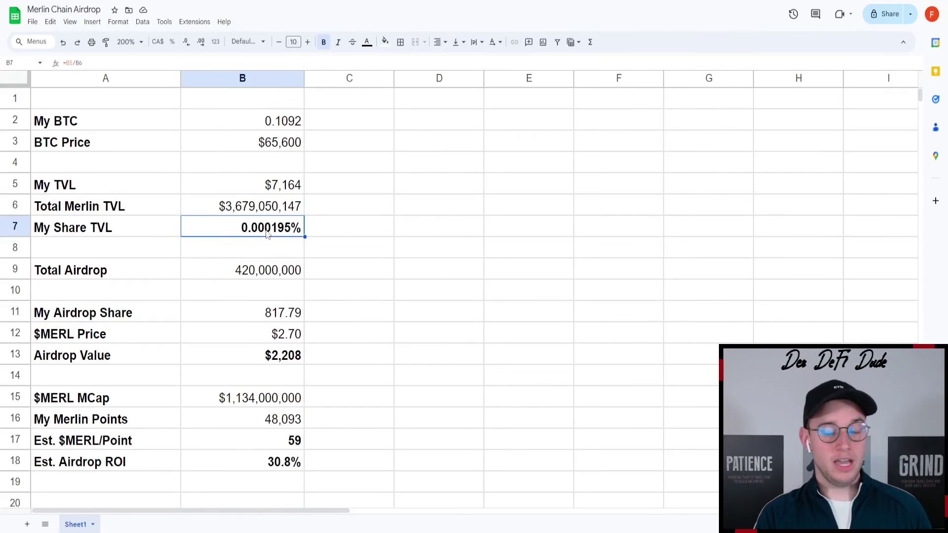
left_click(258, 273)
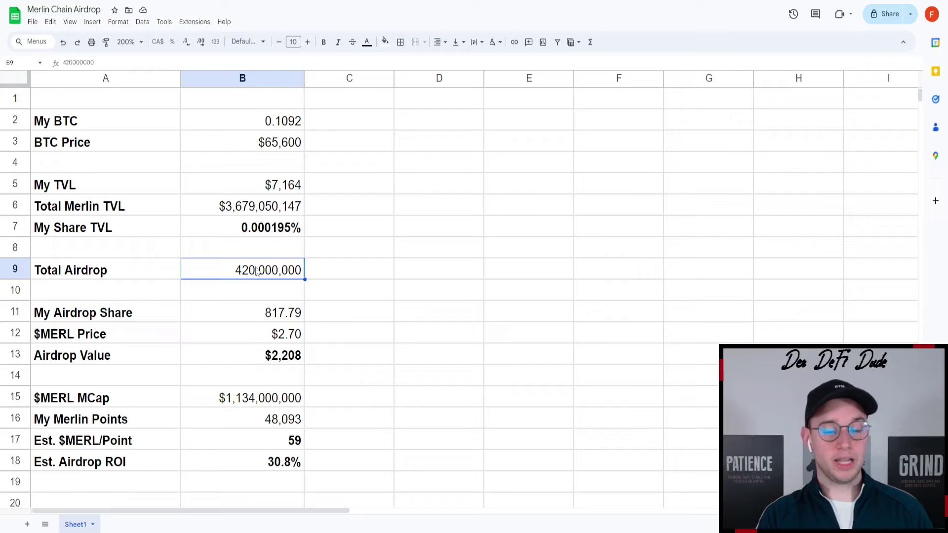
left_click(259, 310)
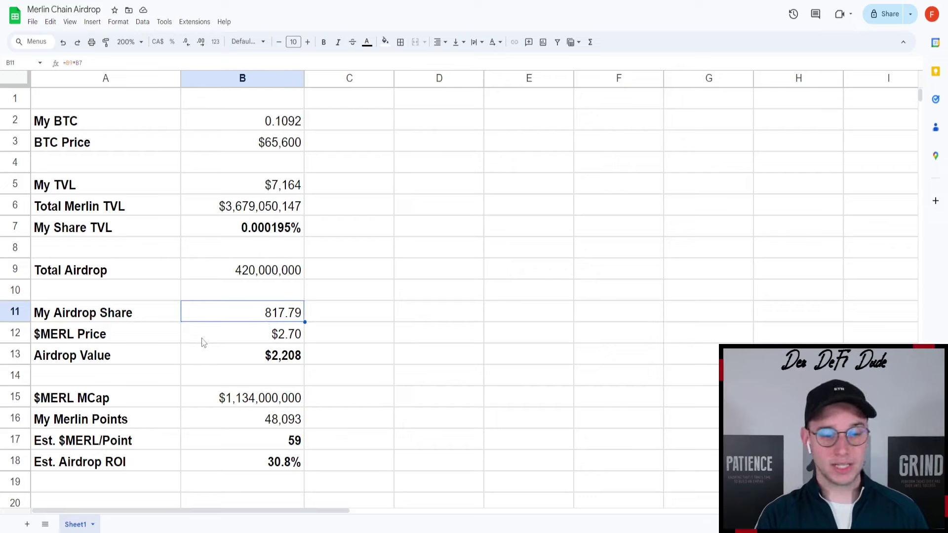
left_click(280, 339)
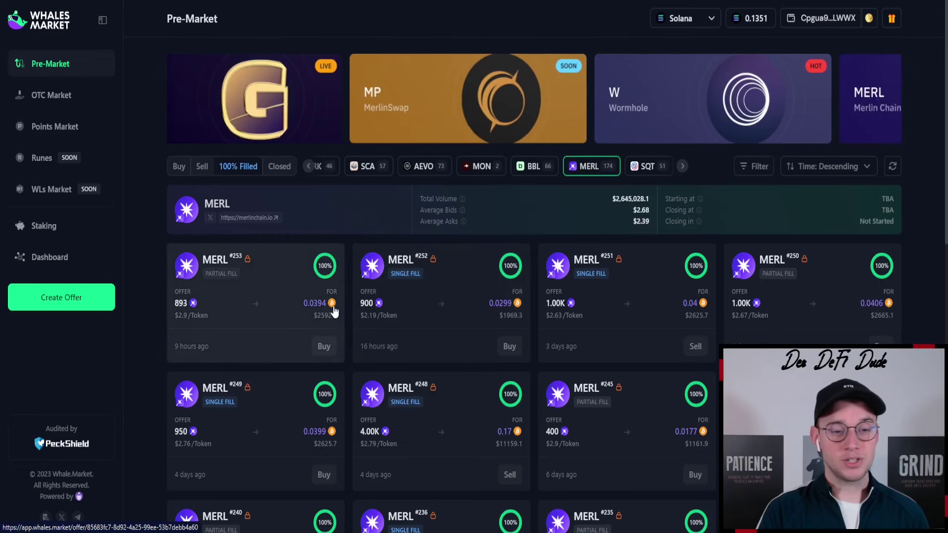
Scroll through the MERL pre-market offer cards, with average bids $2.68 and asks $2.39
scroll(503, 277, "down", 3)
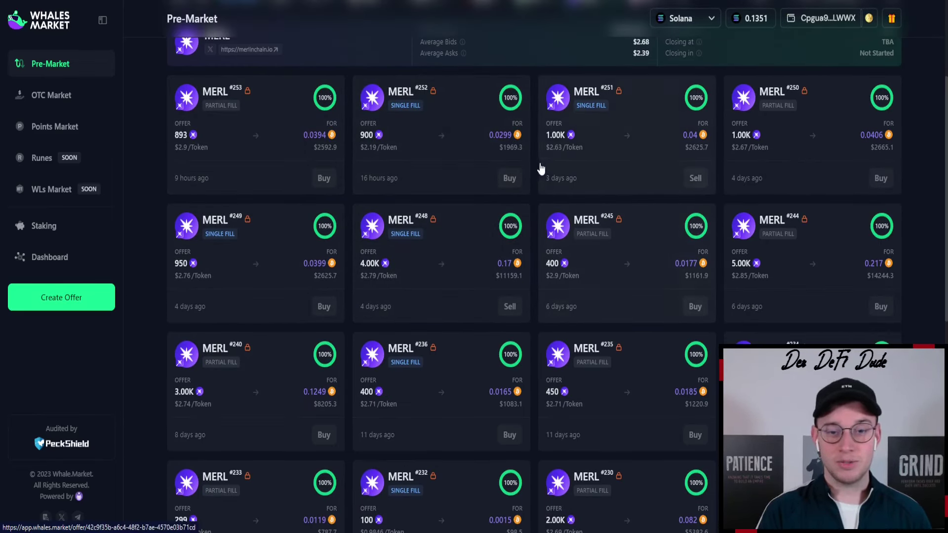
scroll(388, 315, "down", 1)
scroll(387, 315, "down", 3)
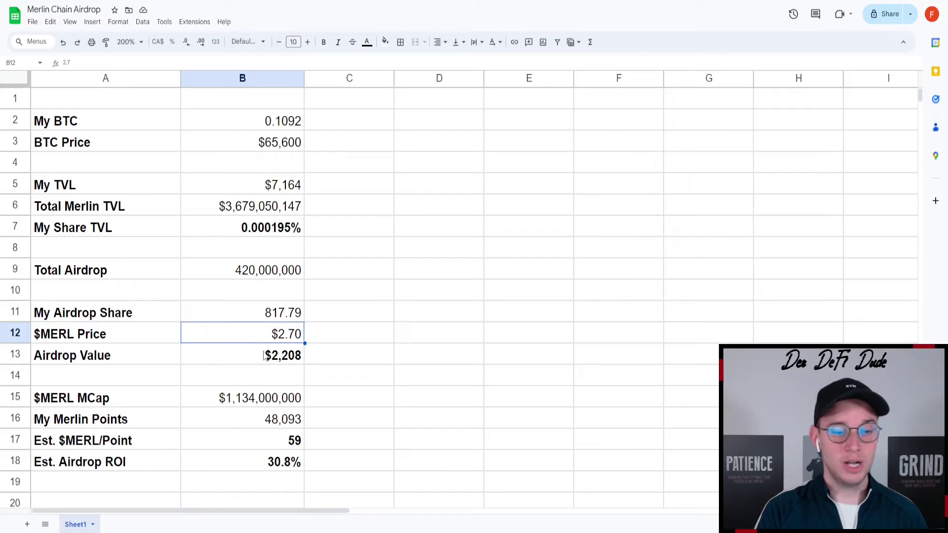
left_click(267, 356)
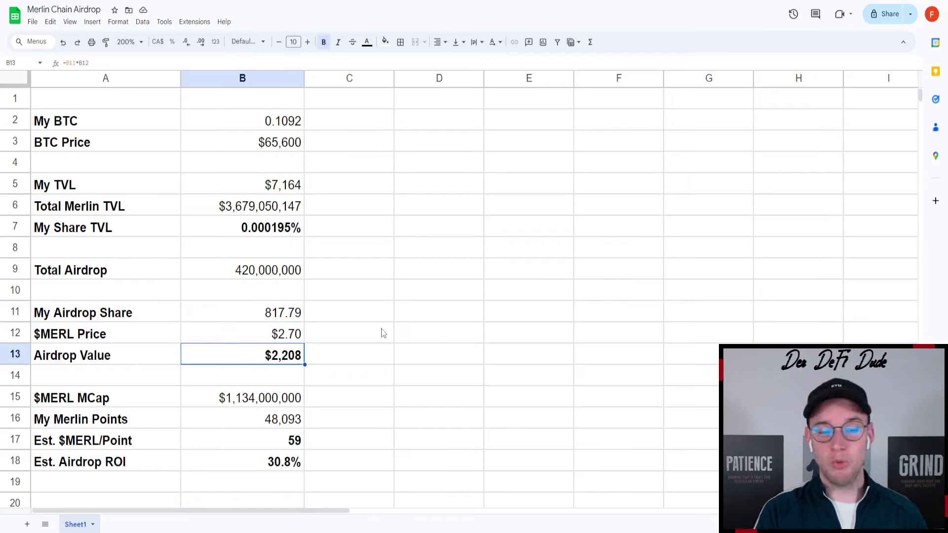
left_click(259, 460)
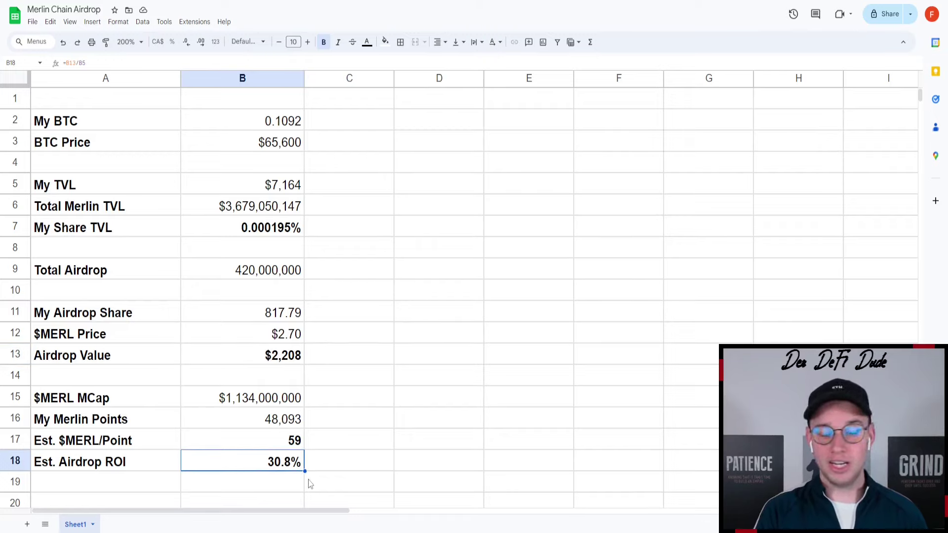
left_click(254, 402)
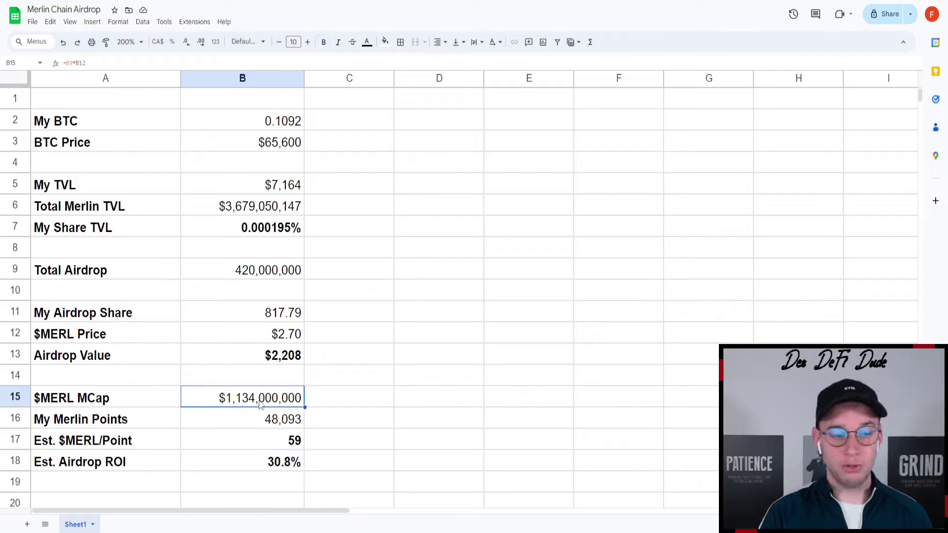
left_click(261, 271)
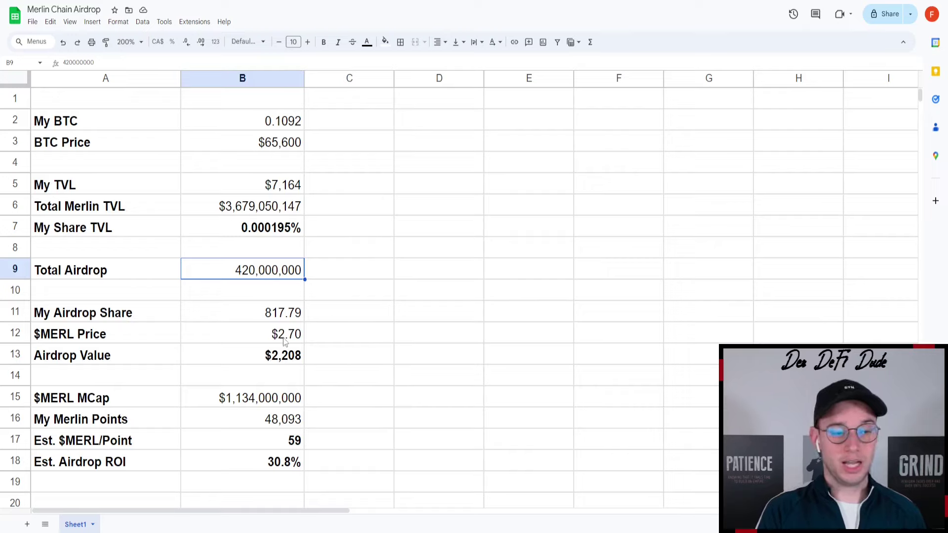
left_click(257, 401)
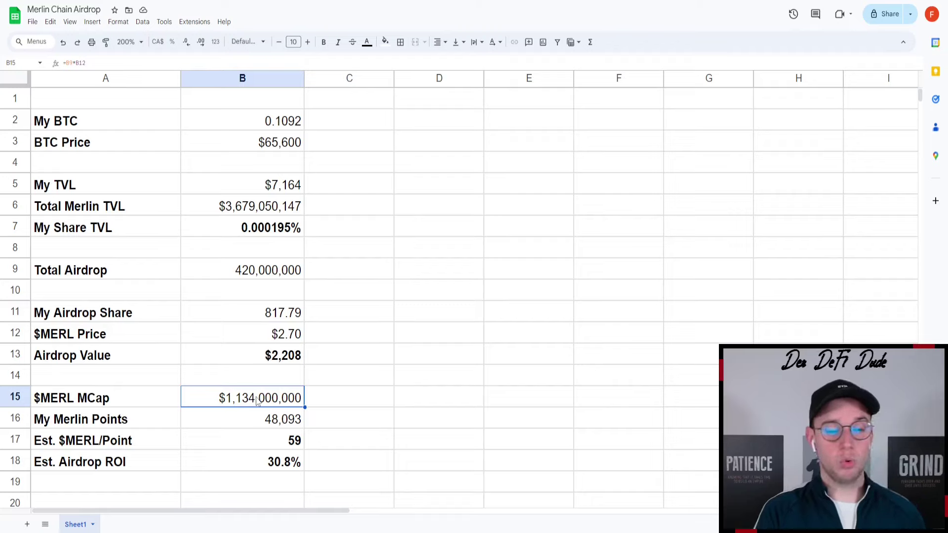
key("Up")
key("Right")
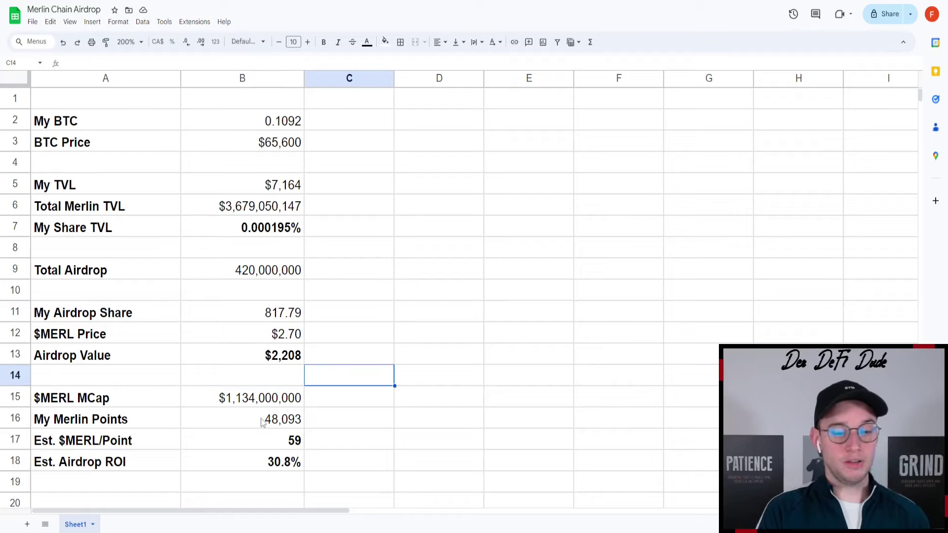
left_click(261, 421)
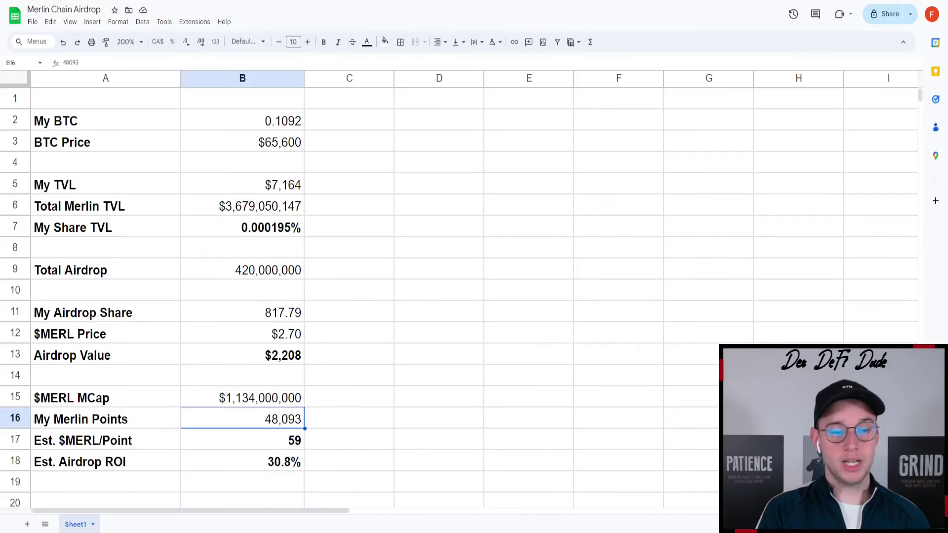
left_click(238, 439)
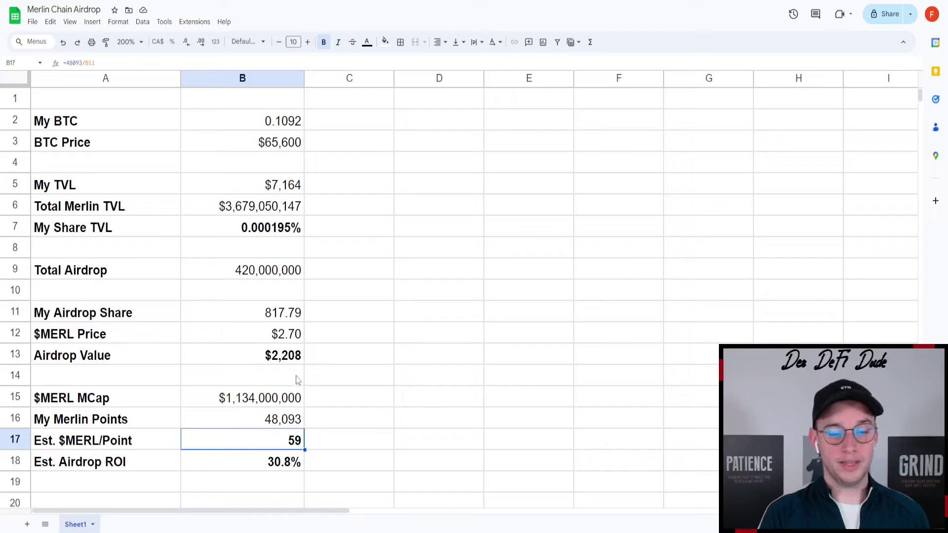
left_click(345, 437)
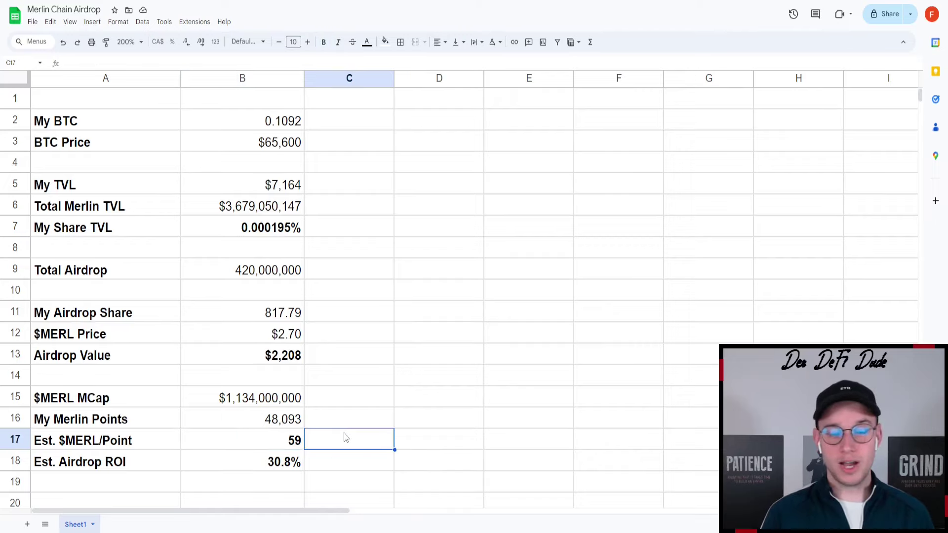
left_click(280, 123)
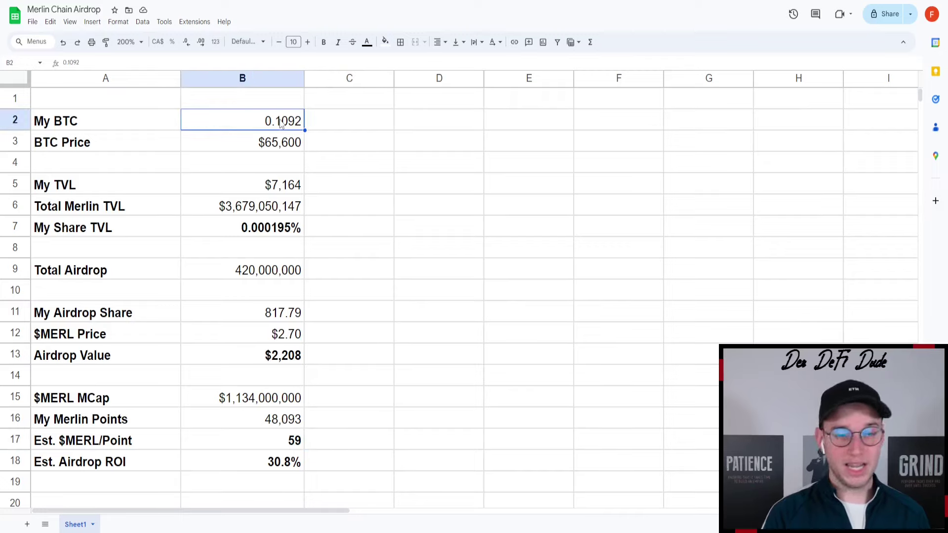
Enter 1 as My BTC in B2 so the airdrop estimates recalculate
type("1")
key("Return")
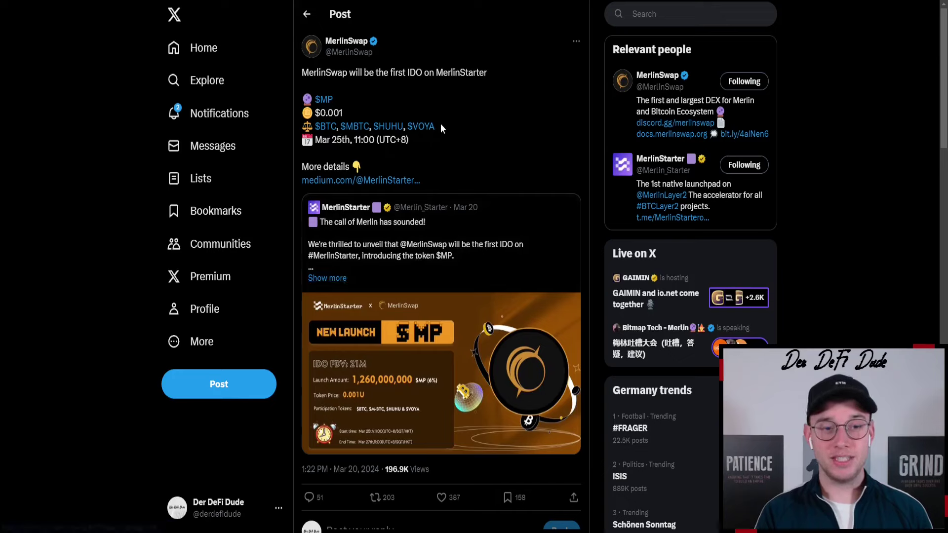
Highlight the $BTC, $MBTC, $HUHU, $VOYA tokens accepted for the MerlinSwap IDO
left_click_drag(440, 129, 330, 126)
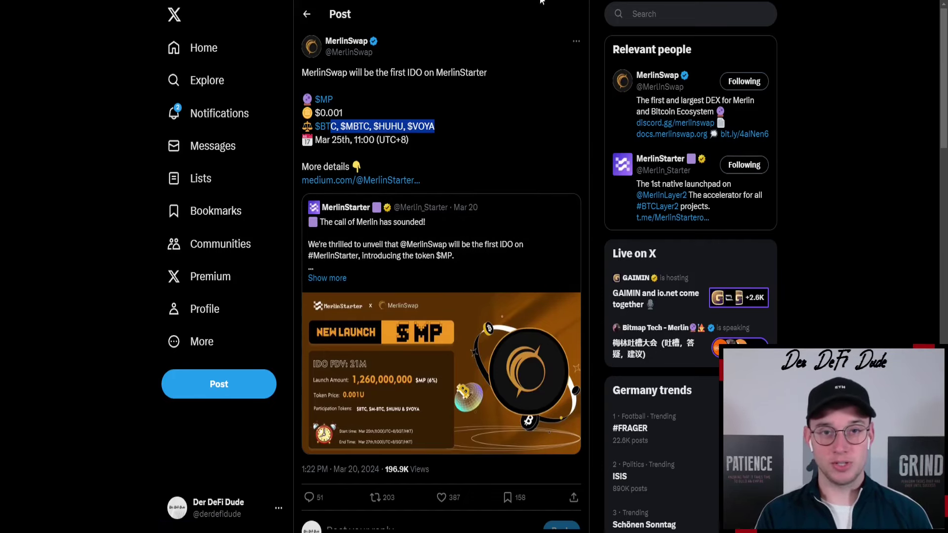
left_click(472, 162)
key("alt+Left")
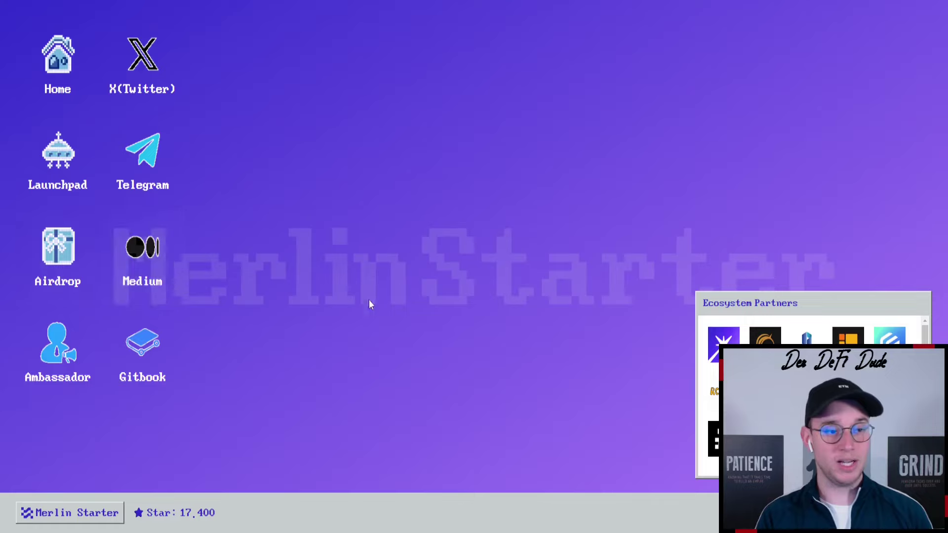
Open the Launchpad from the MerlinStarter desktop
left_click(57, 169)
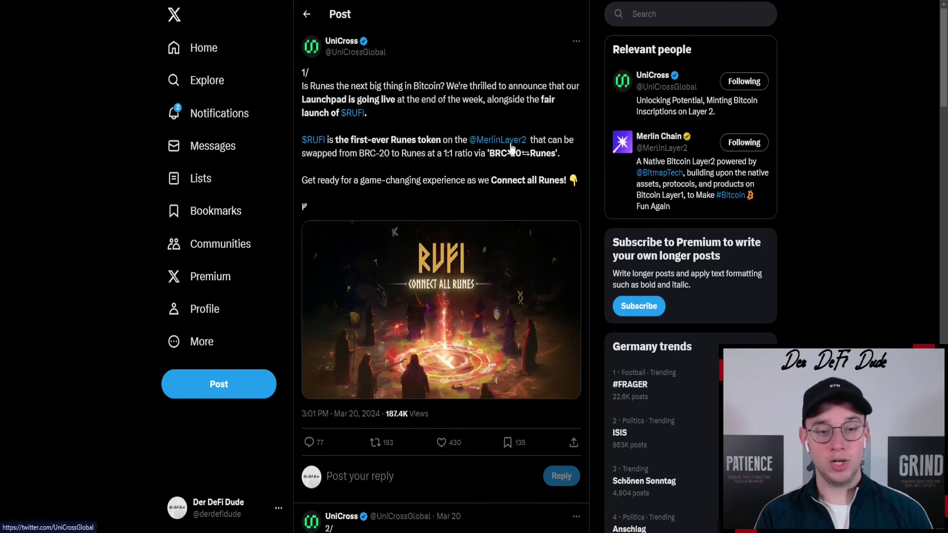
Scroll the UniCross thread and expand post 3/ with the RUFI airdrop allocation for Merlin users
scroll(503, 146, "down", 9)
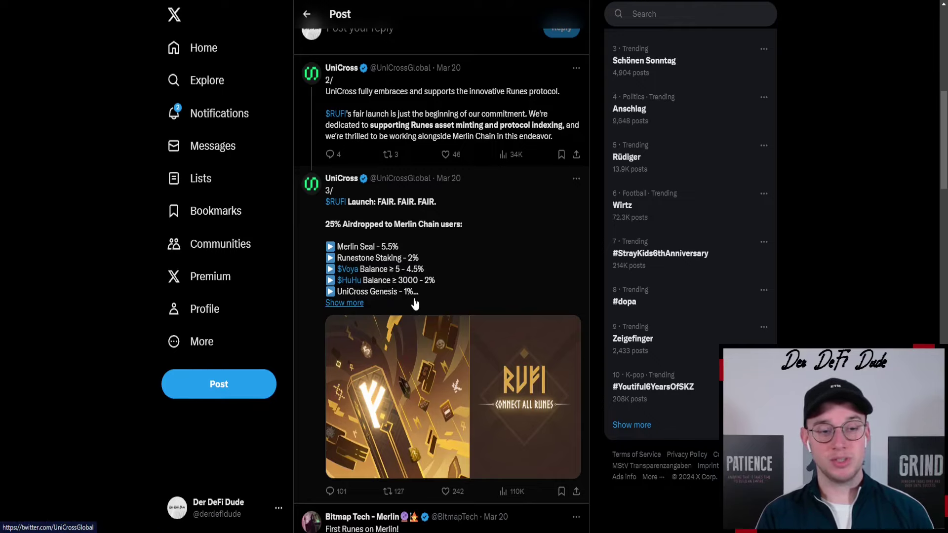
left_click(347, 304)
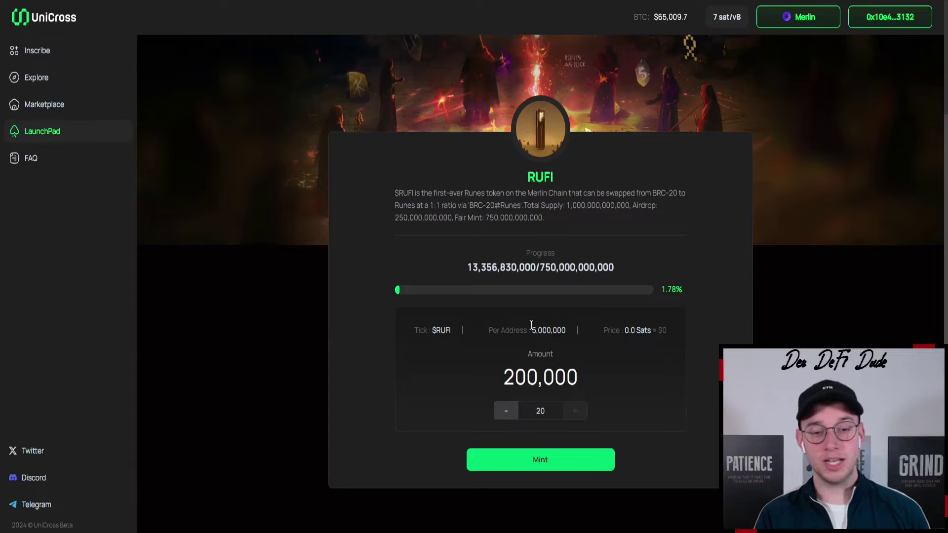
Check the 5,000,000 per-address limit and 200,000 amount, then mint 200,000 RUFI
left_click_drag(532, 331, 564, 331)
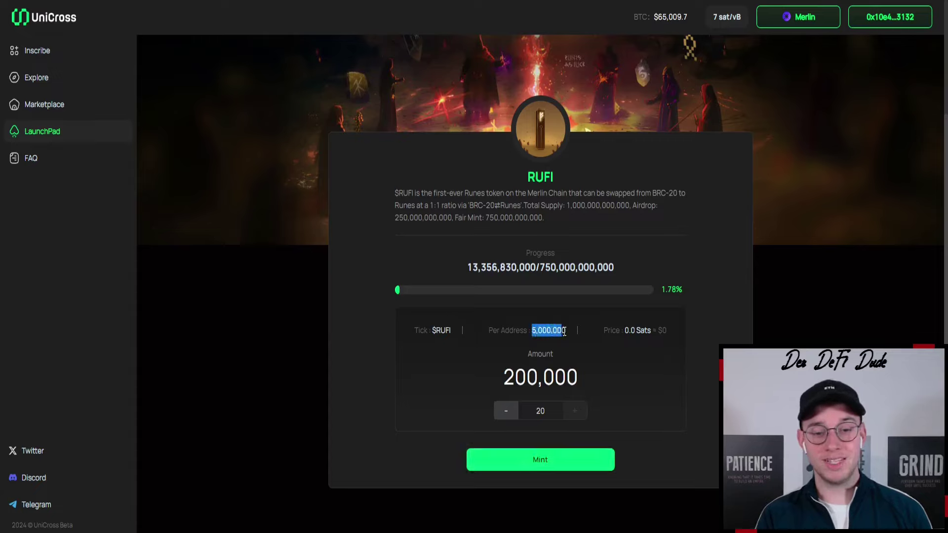
left_click(602, 359)
left_click_drag(592, 379, 504, 375)
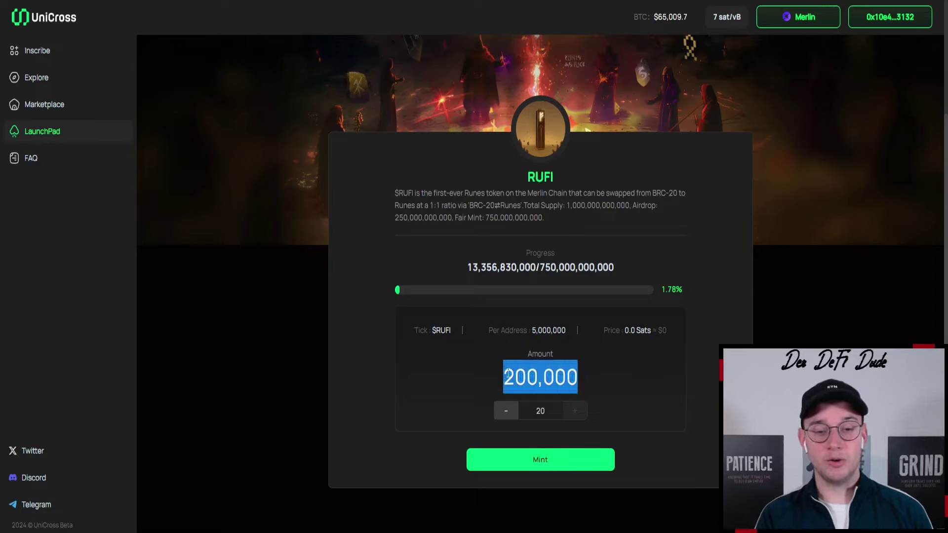
left_click(588, 454)
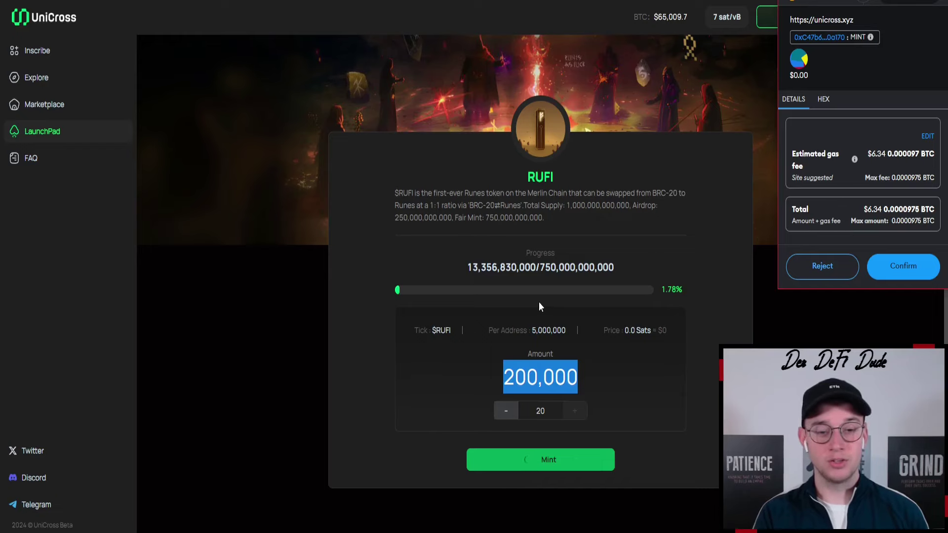
Confirm the 200,000 RUFI mint transaction in the MetaMask approval window
left_click(698, 369)
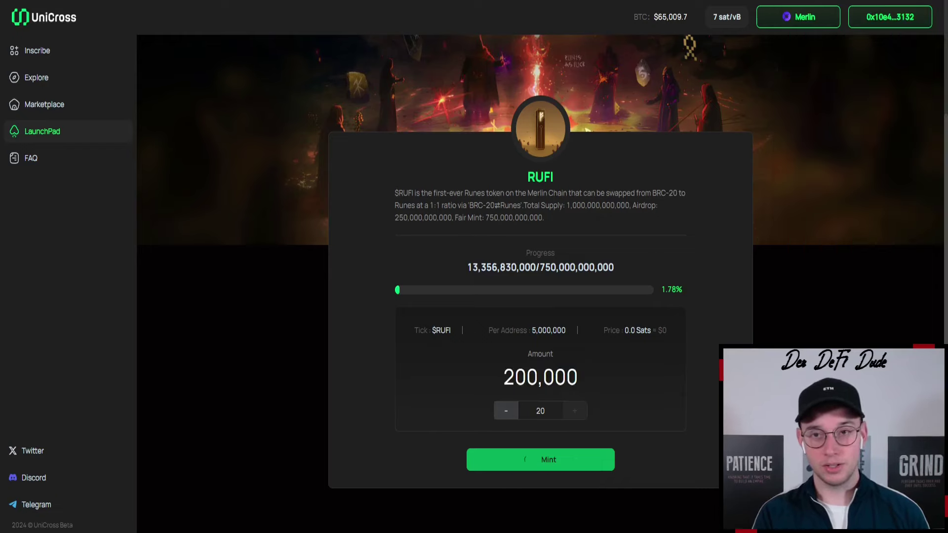